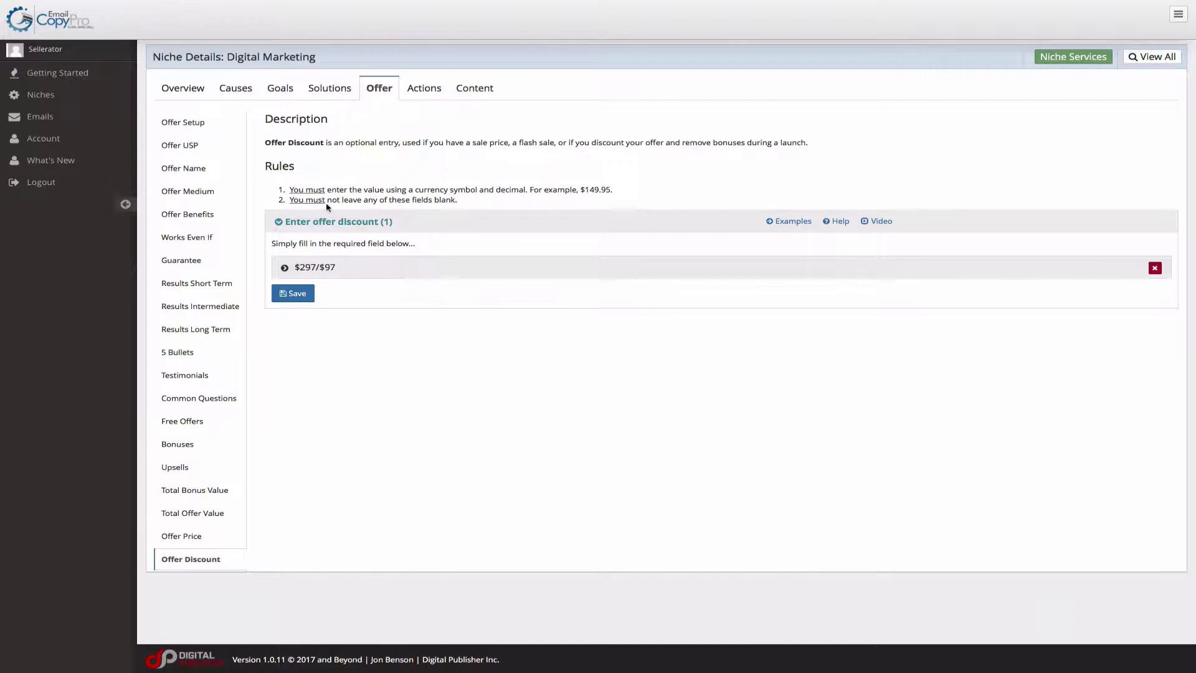
- Expand the $297/$97 discount entry to show its $700 savings, Wednesday deadline and CTA
click(323, 266)
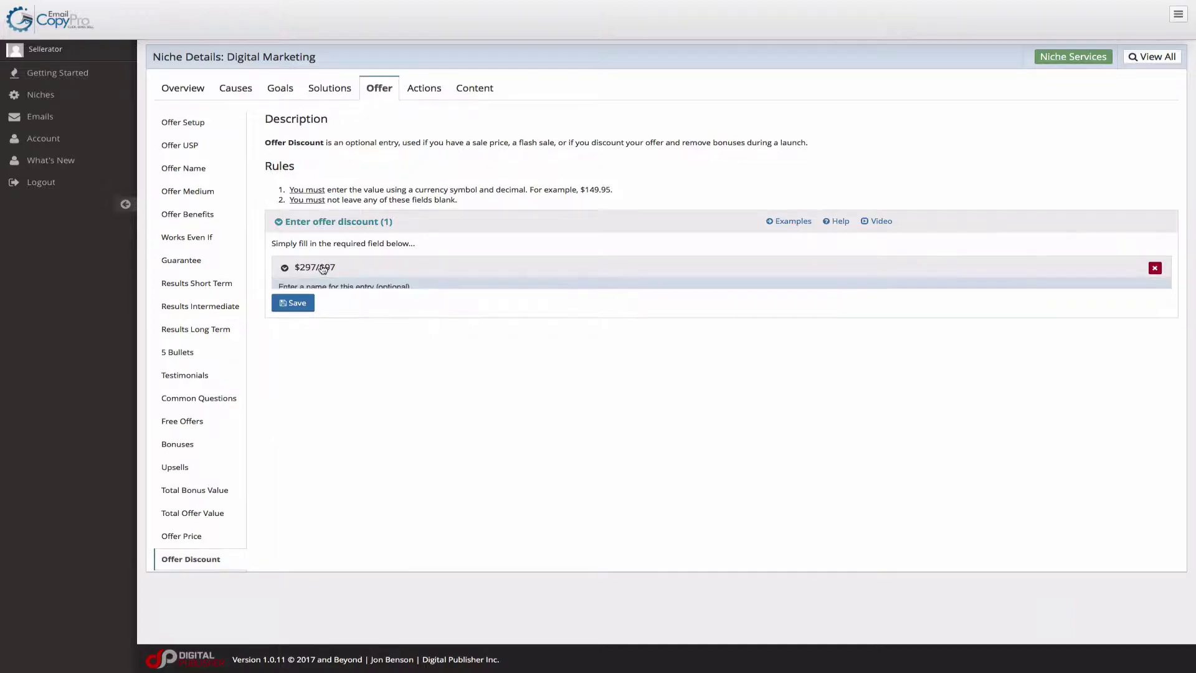
scroll(311, 262, down, 1)
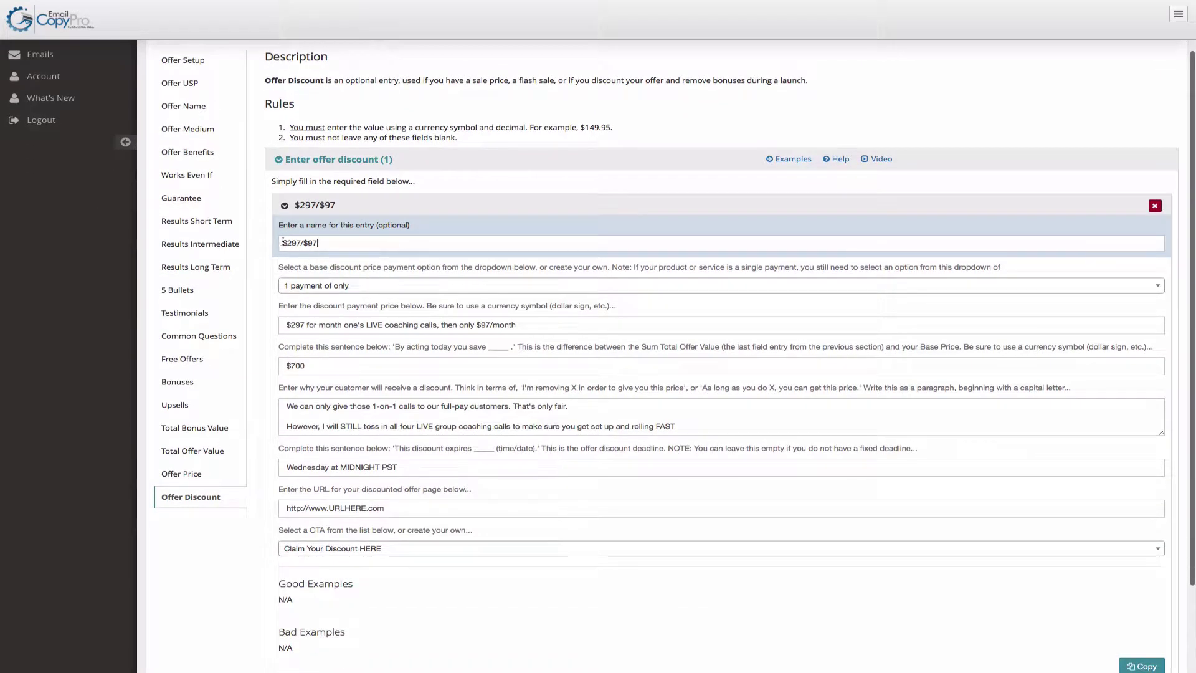
triple_click(283, 242)
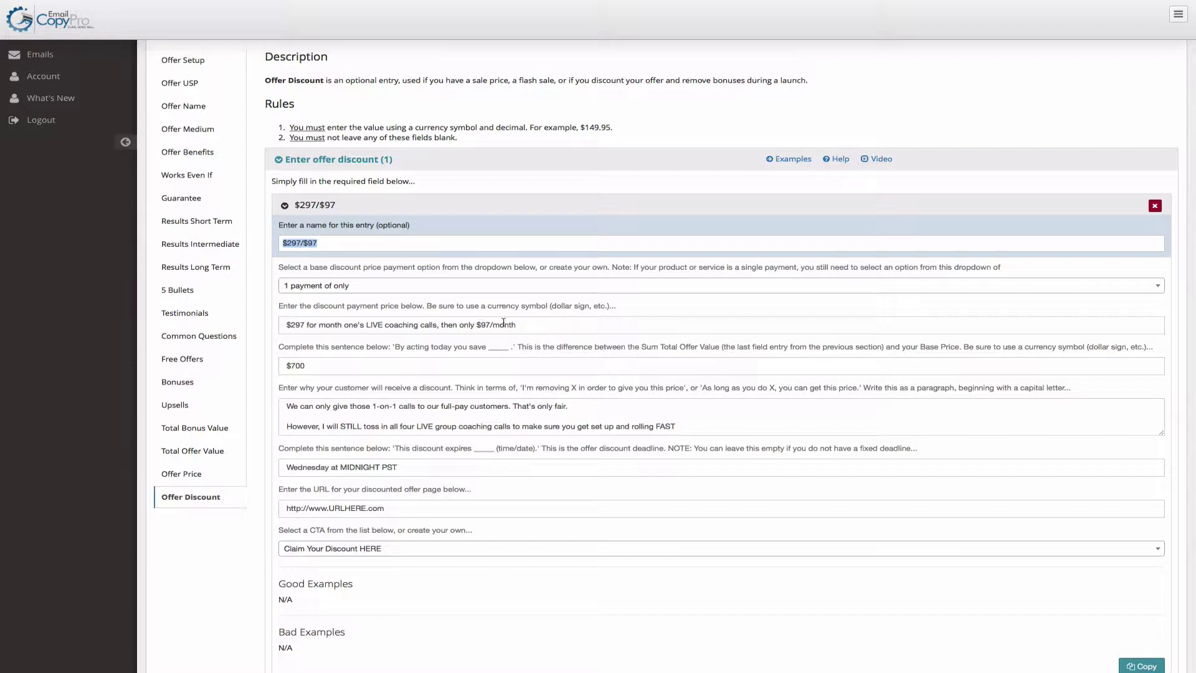
click(346, 286)
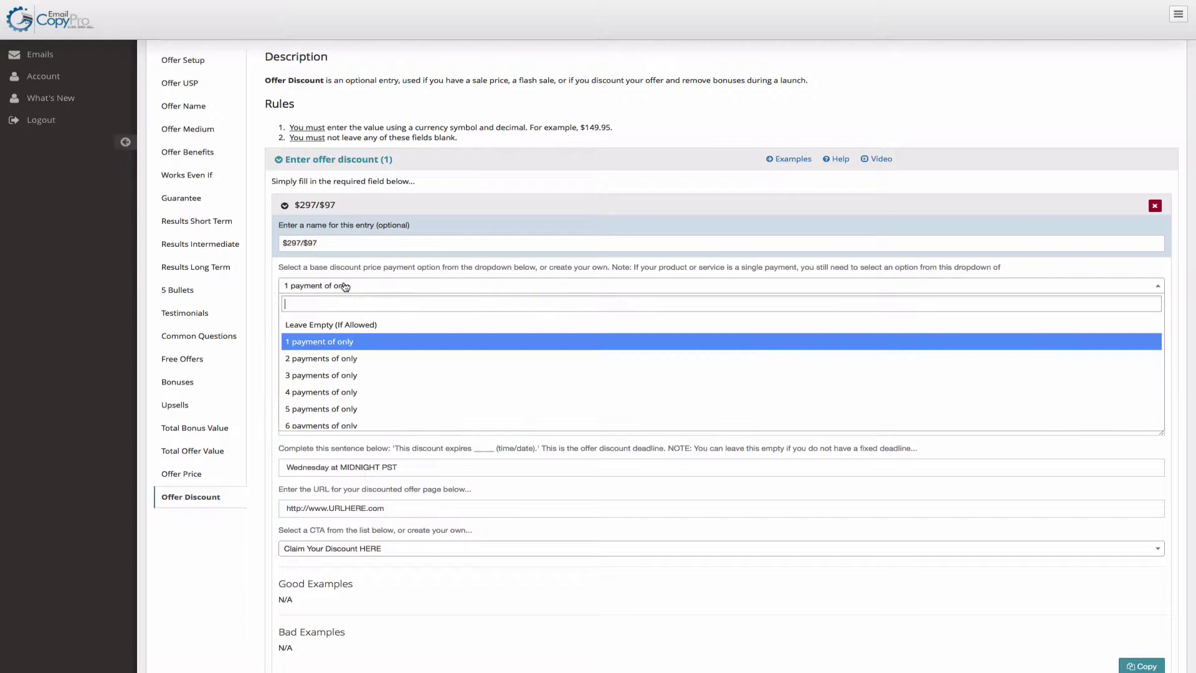
scroll(401, 344, down, 4)
scroll(403, 346, down, 3)
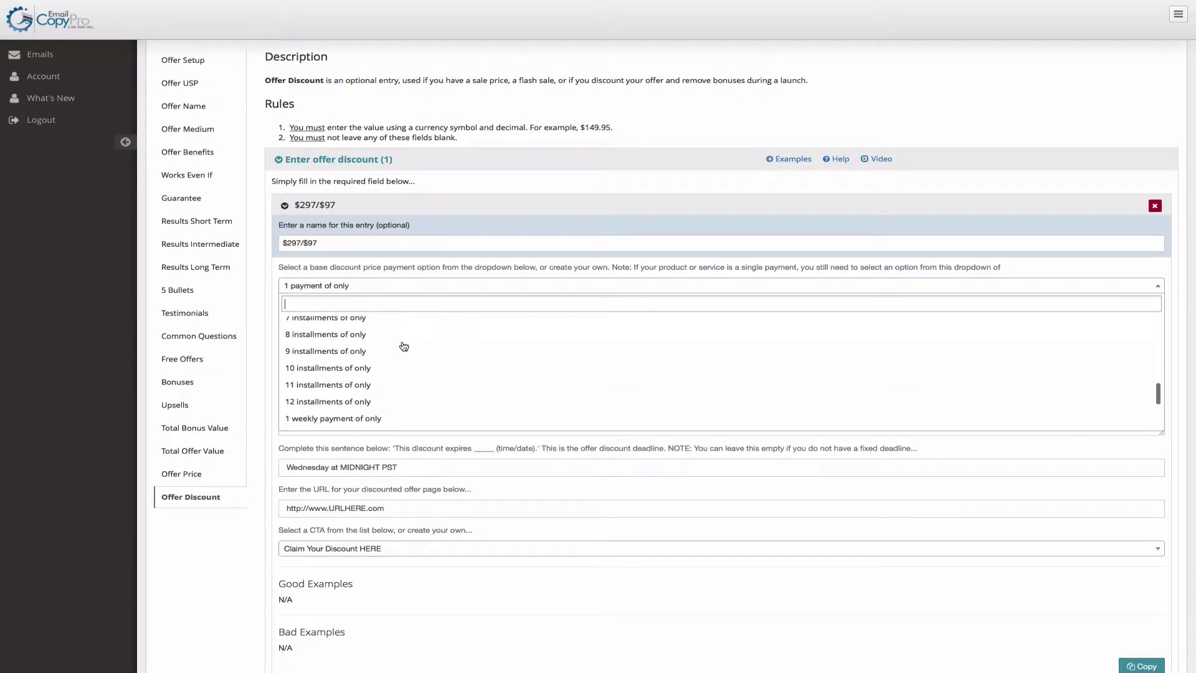
click(426, 258)
drag(305, 324, 553, 323)
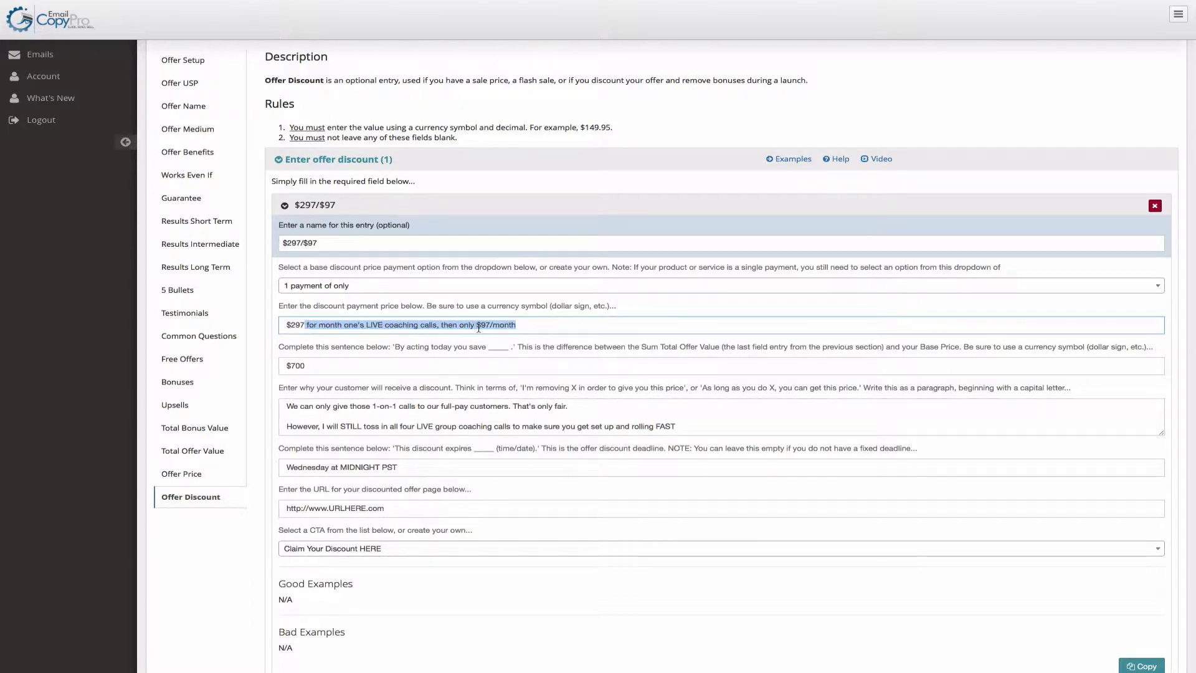
click(284, 325)
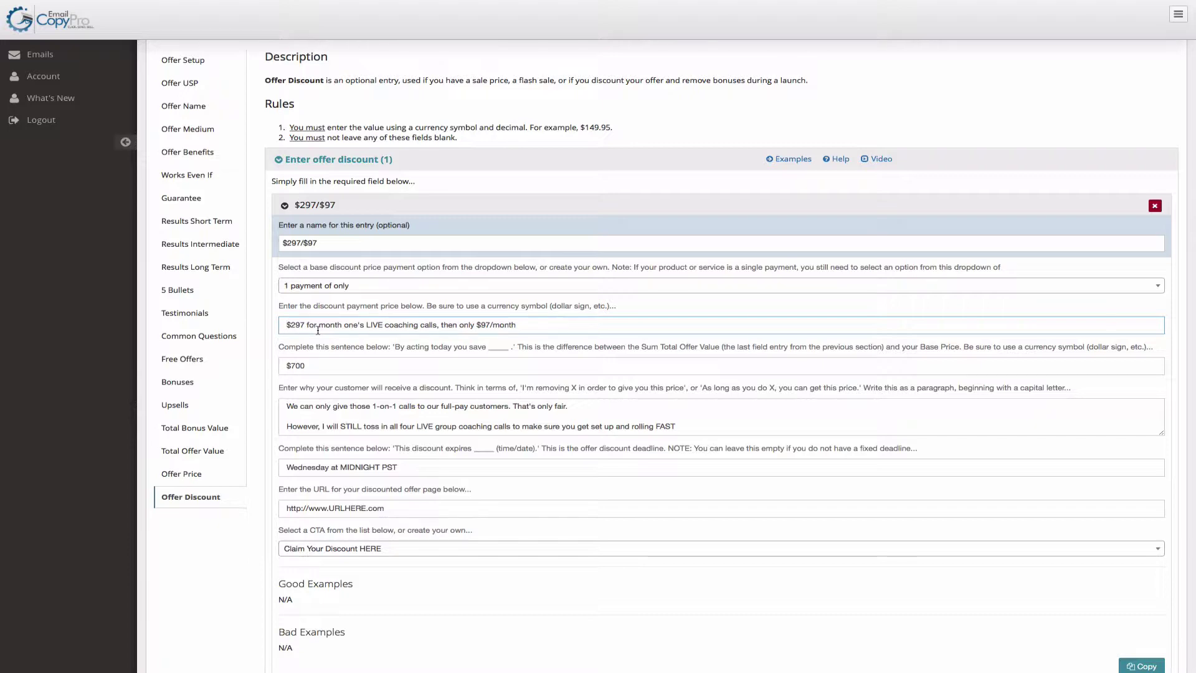
scroll(317, 331, down, 2)
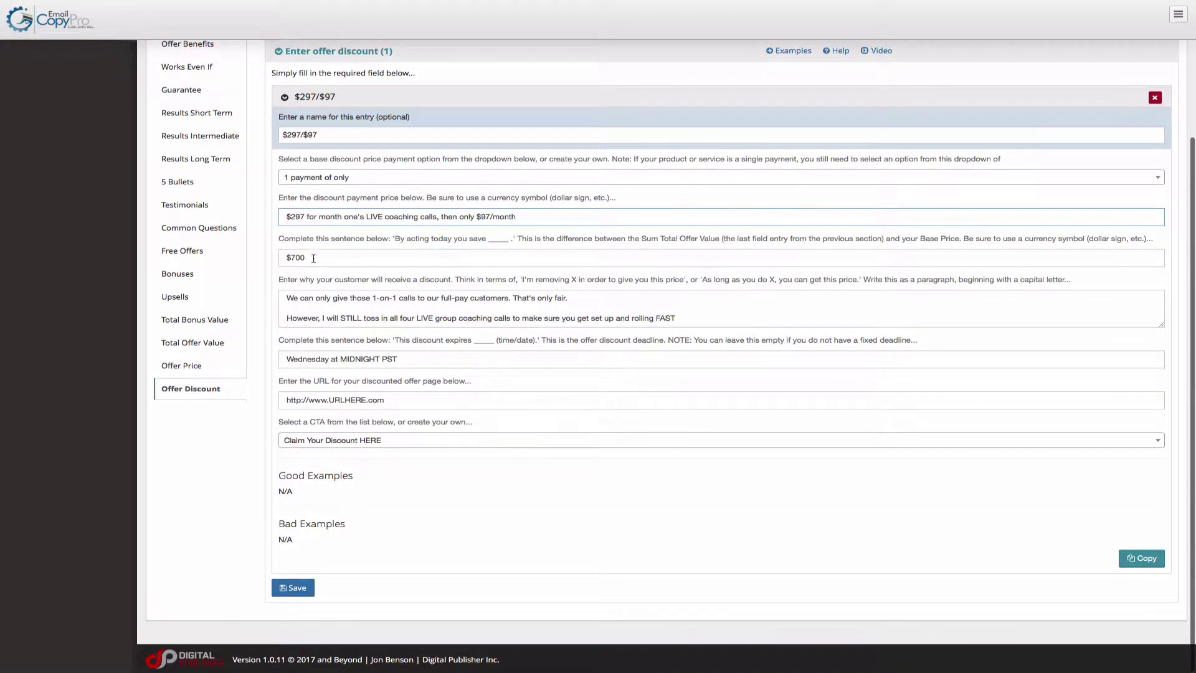
key(Tab)
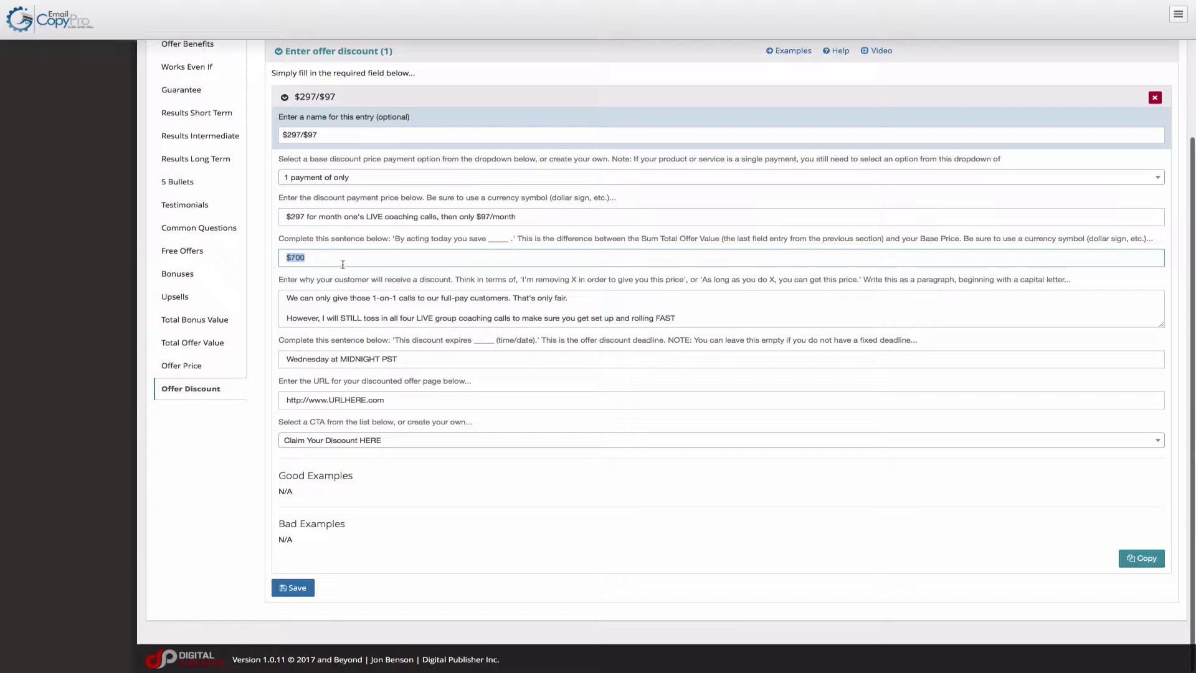
drag(285, 297, 706, 322)
click(331, 307)
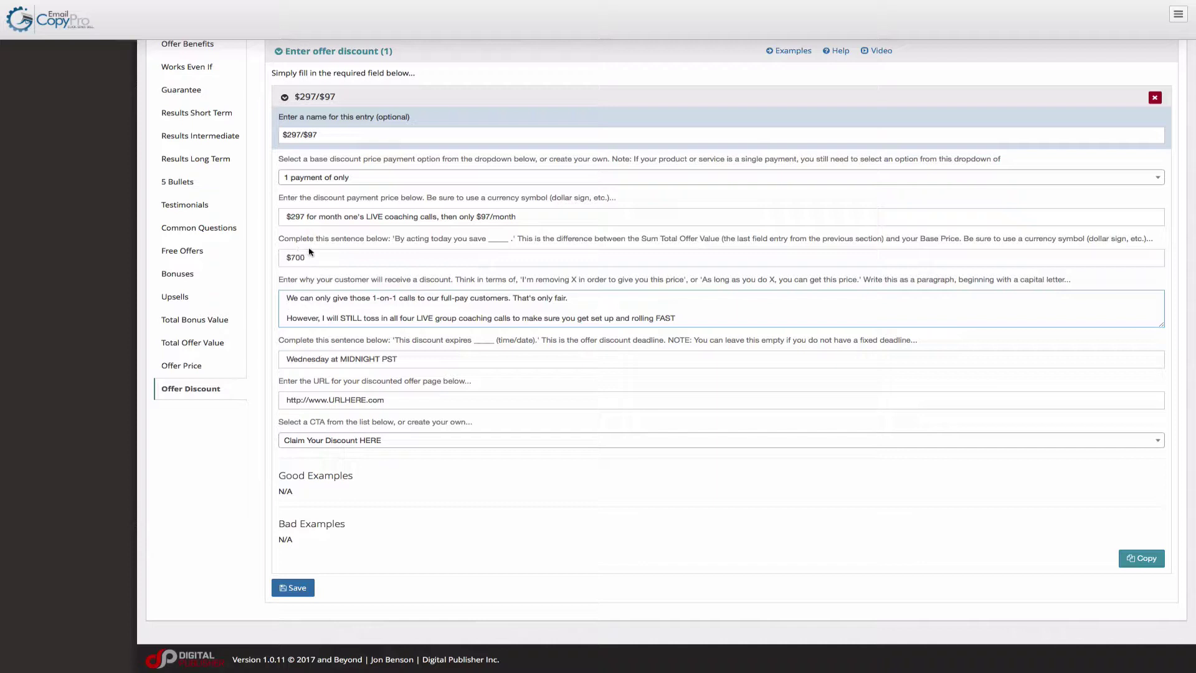
drag(309, 257, 249, 254)
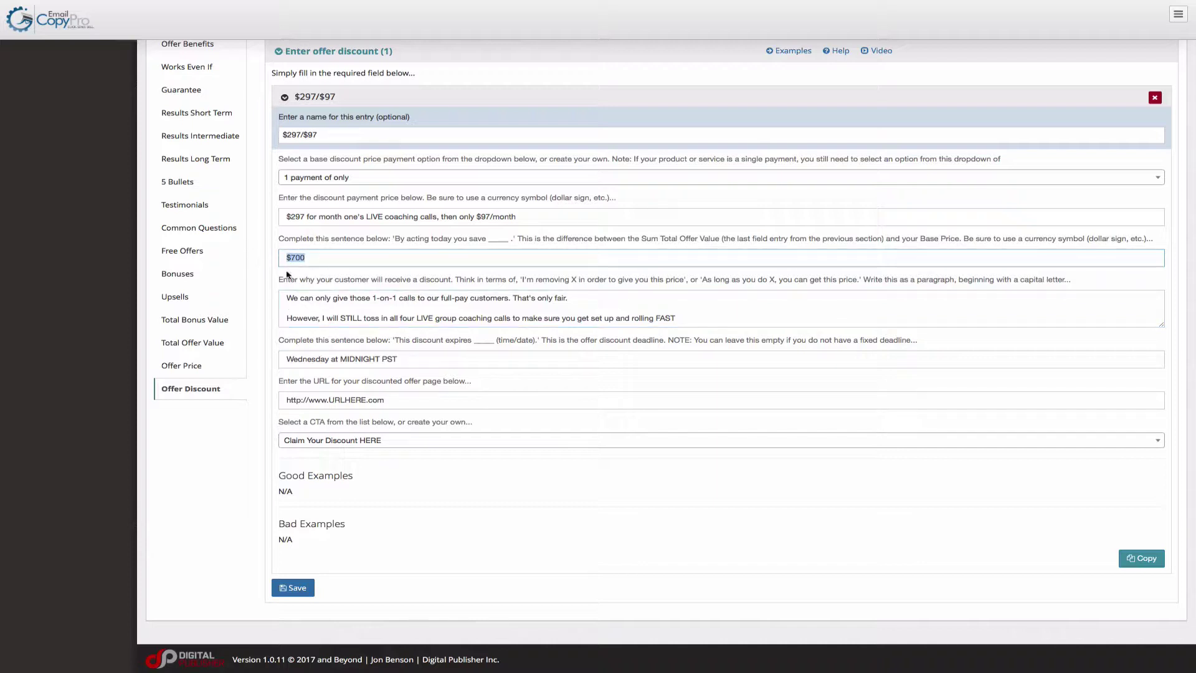
drag(318, 317, 690, 315)
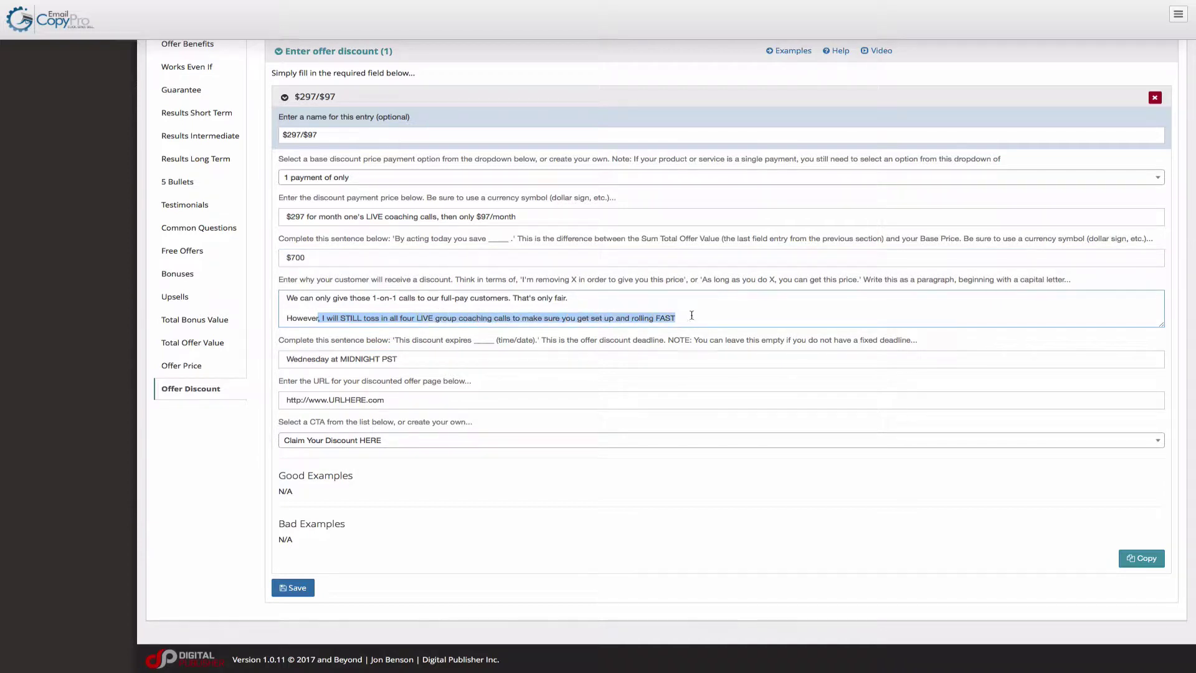
click(691, 315)
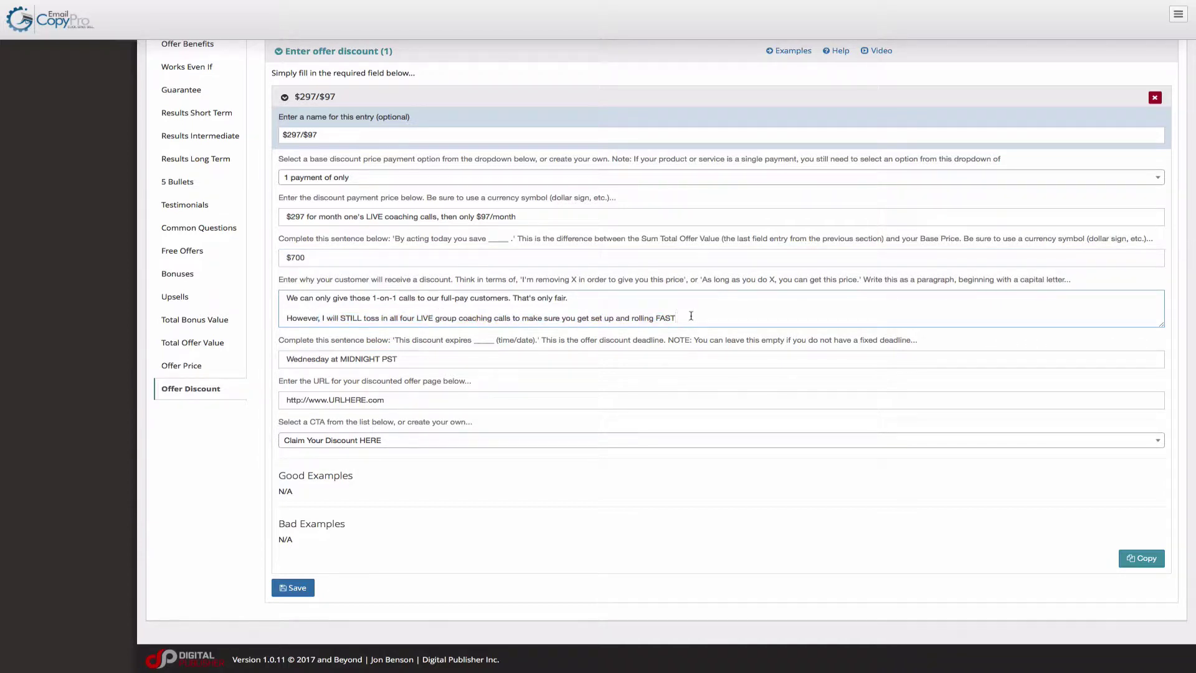
drag(413, 359, 252, 359)
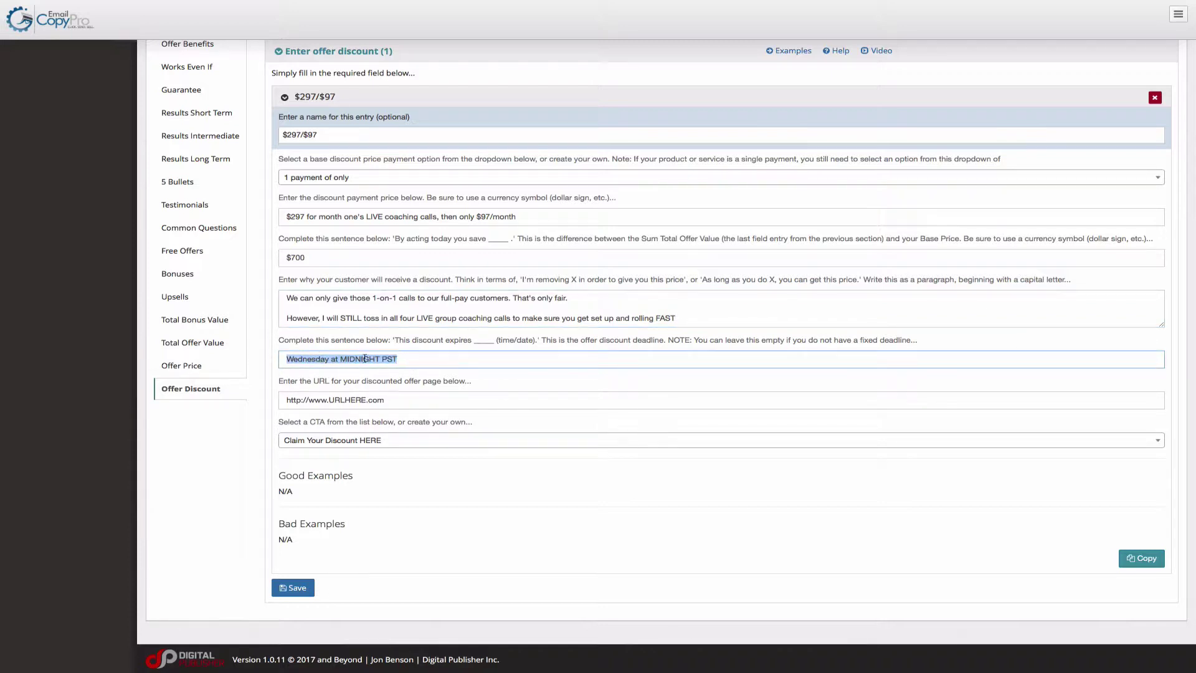
drag(286, 399, 466, 398)
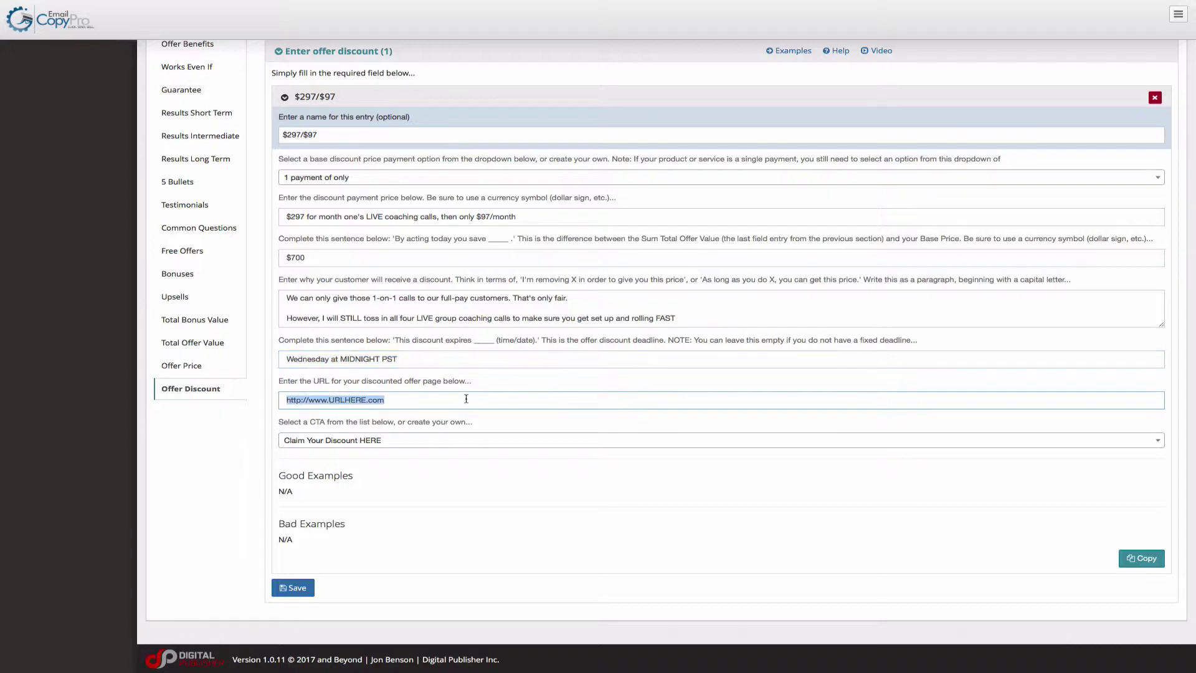
click(374, 441)
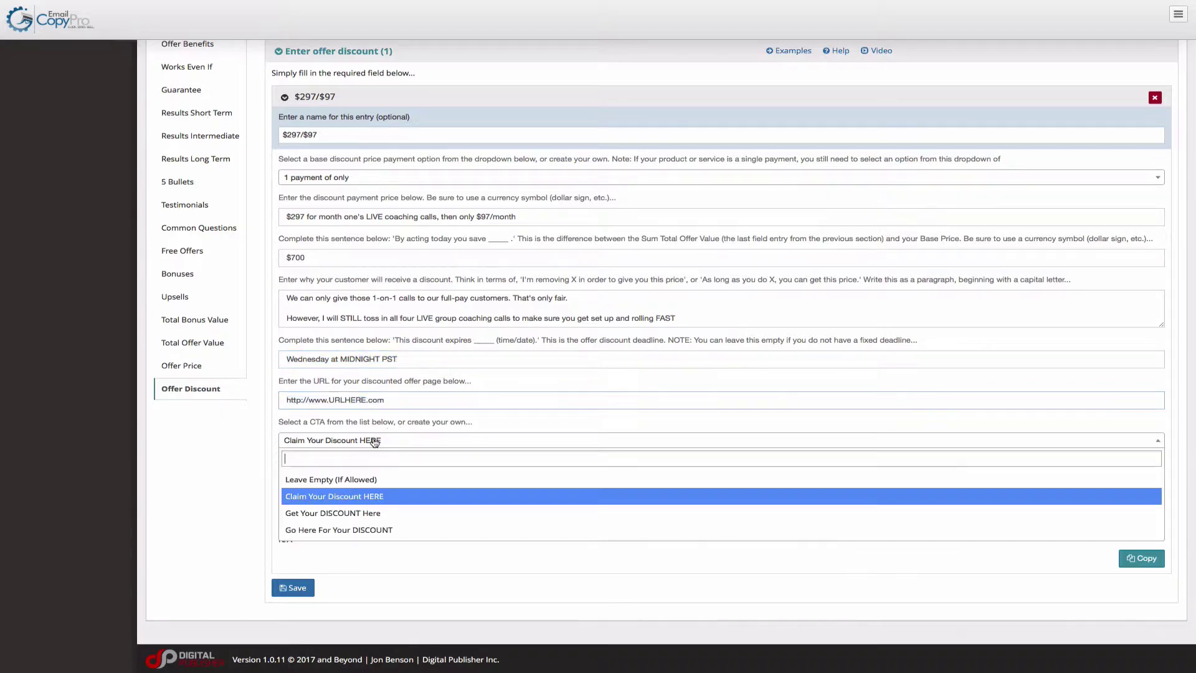
click(365, 496)
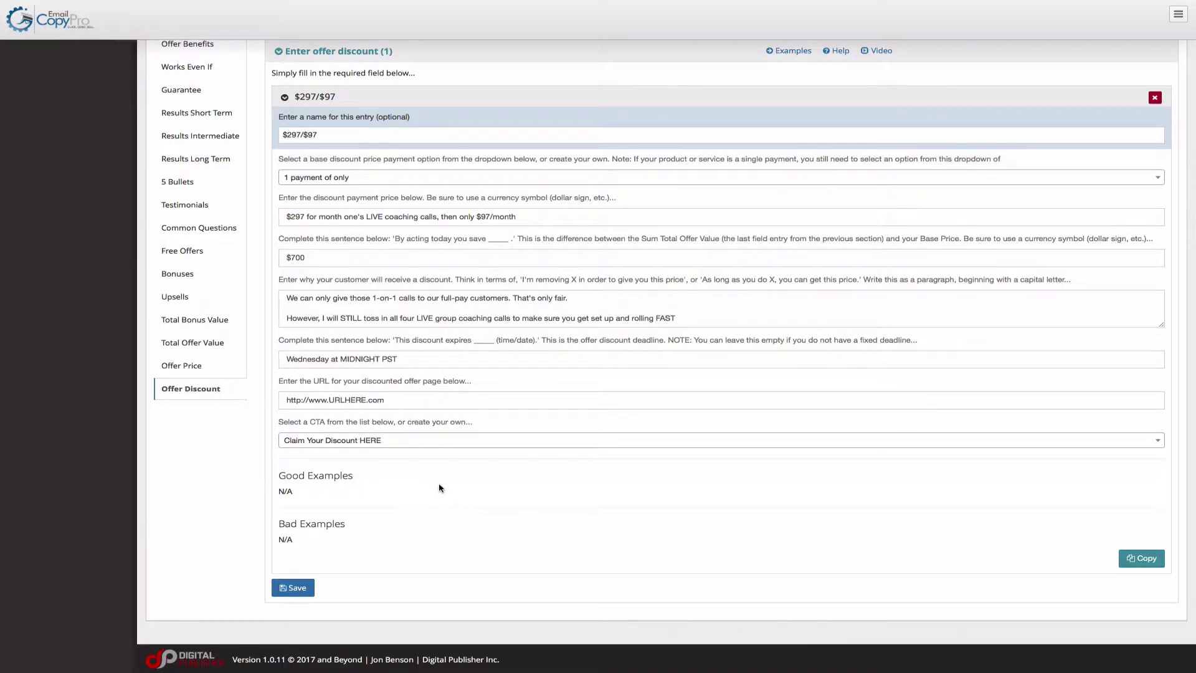
scroll(405, 519, up, 3)
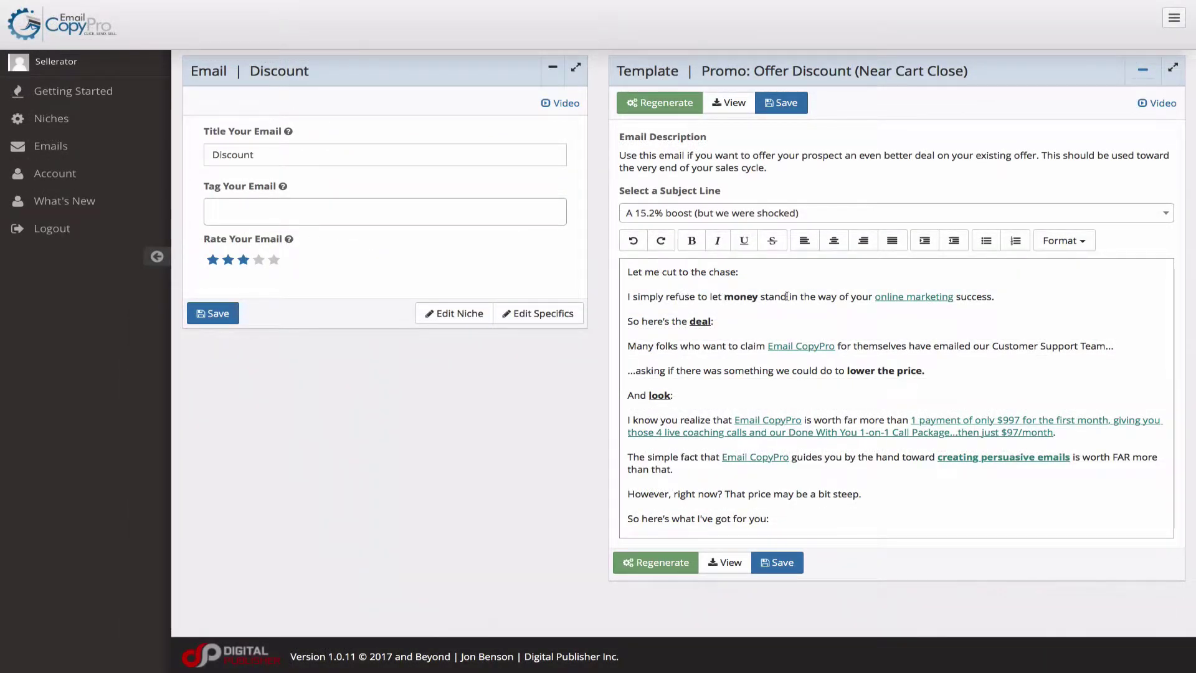
scroll(921, 293, down, 1)
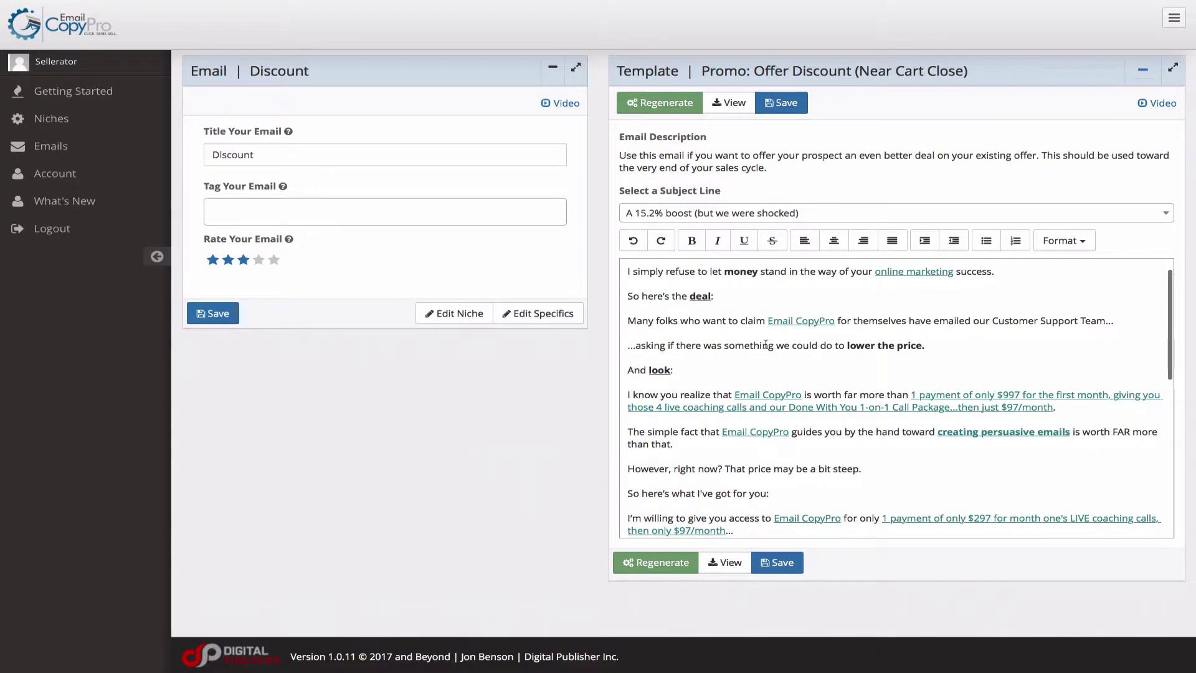
scroll(741, 338, down, 2)
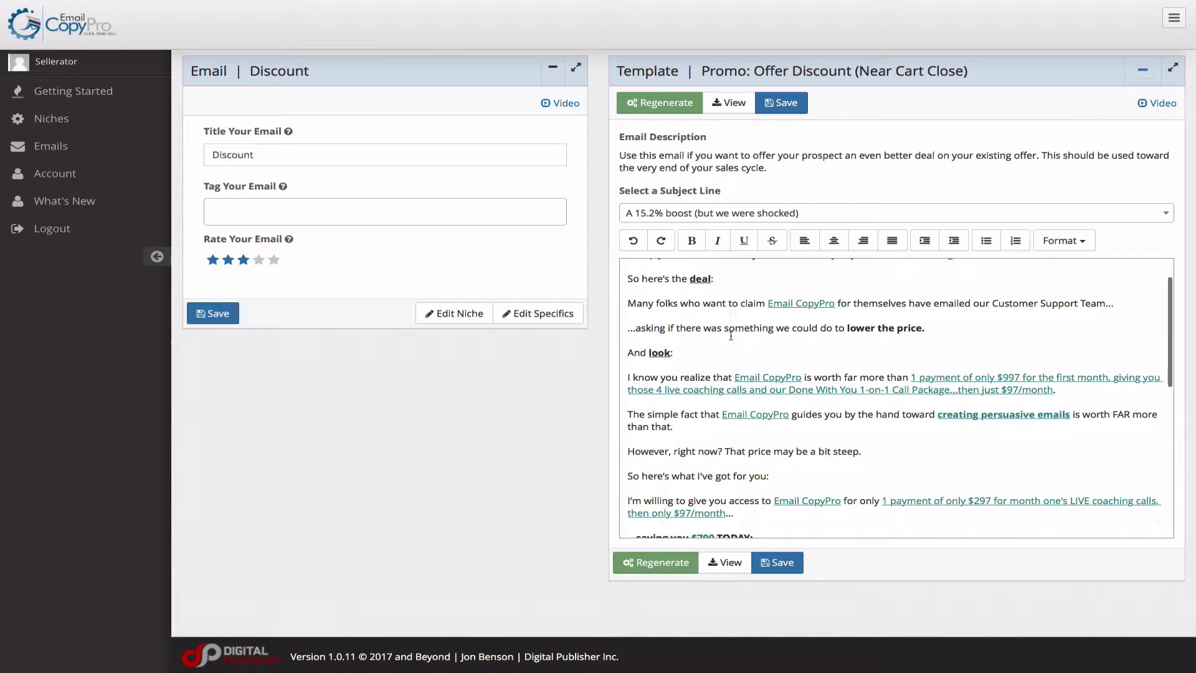
scroll(729, 337, down, 1)
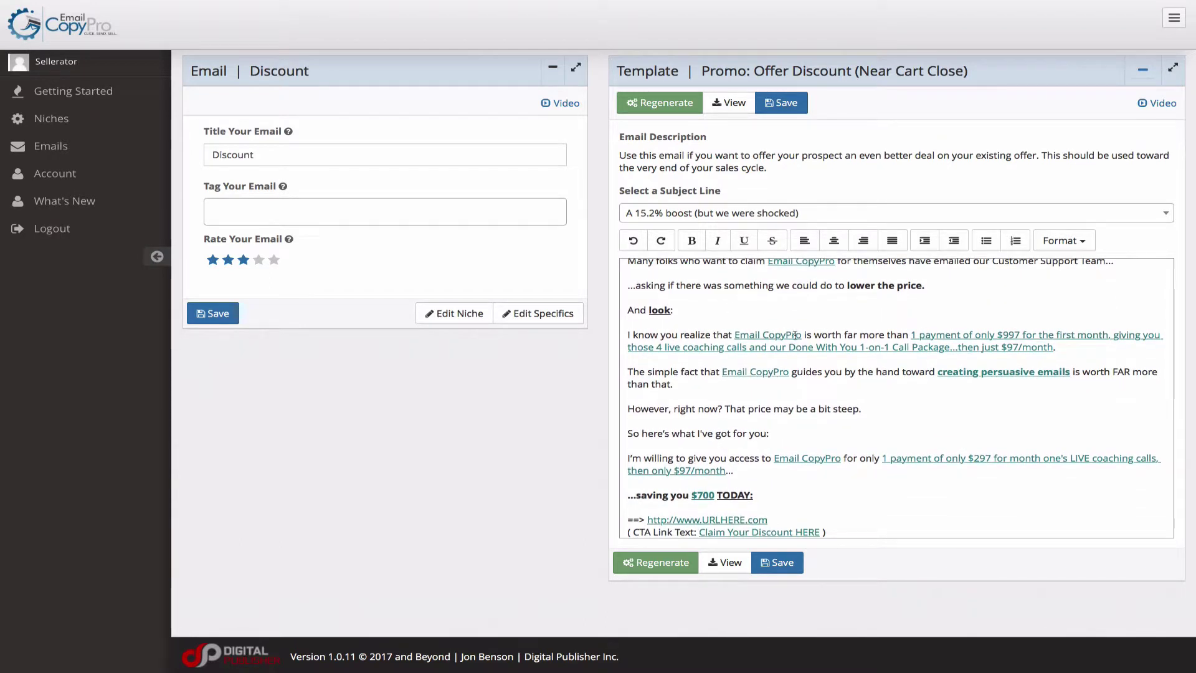
click(910, 336)
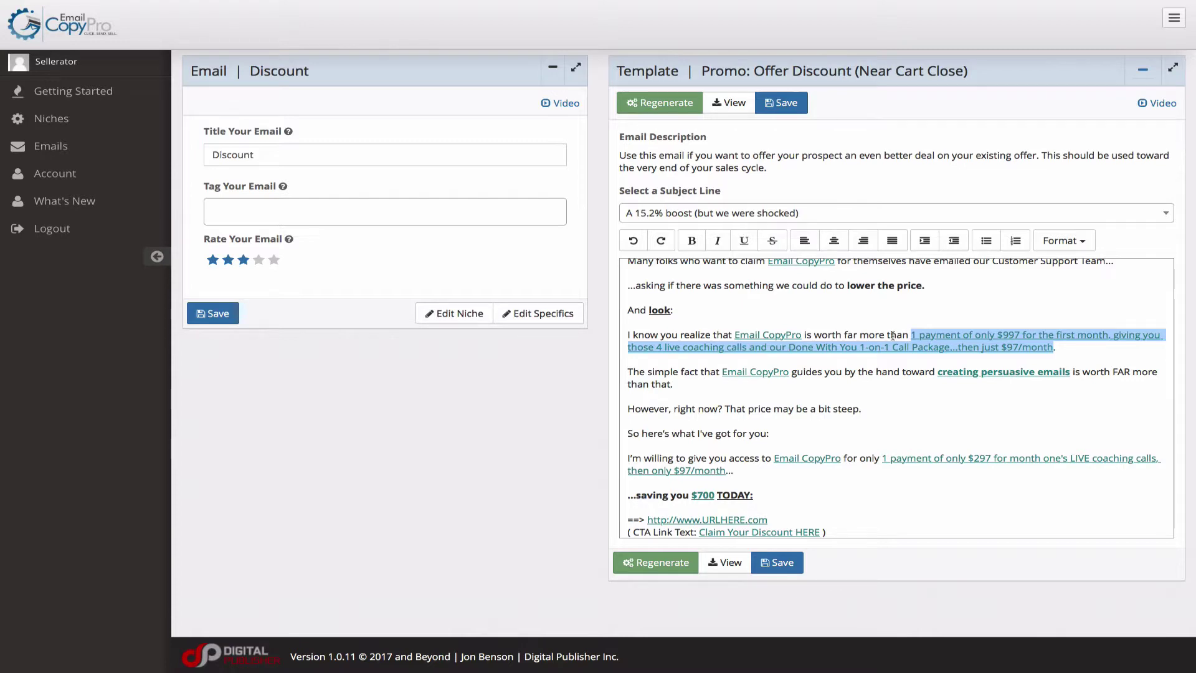
click(912, 337)
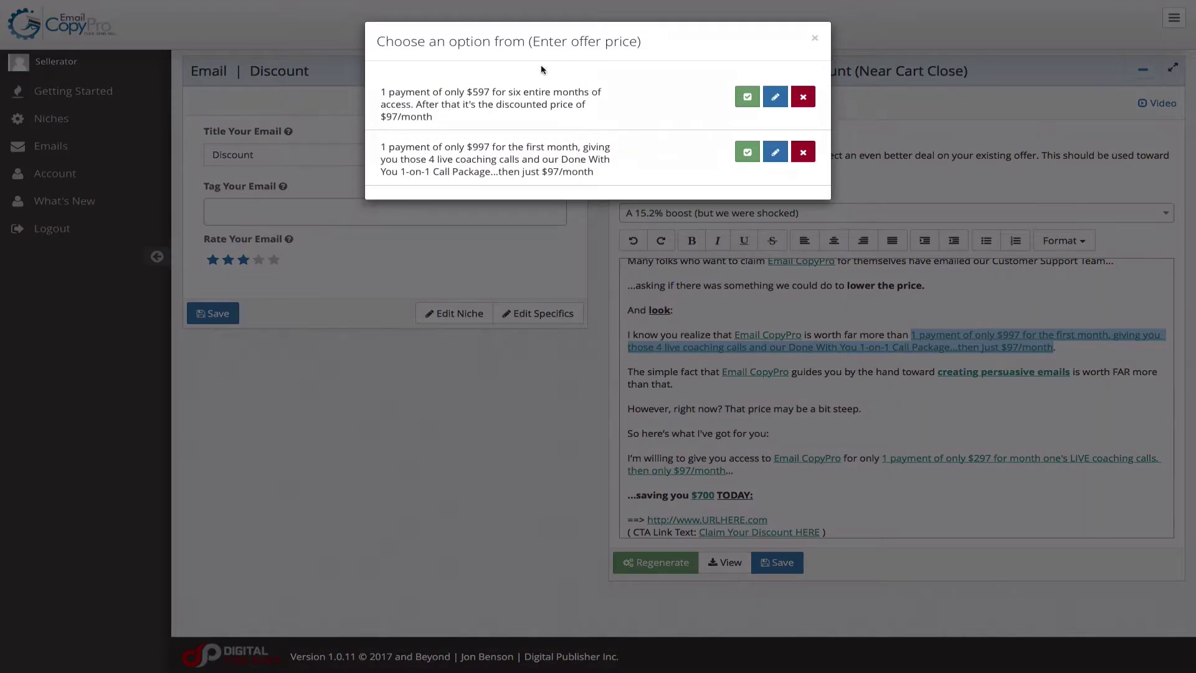
click(814, 38)
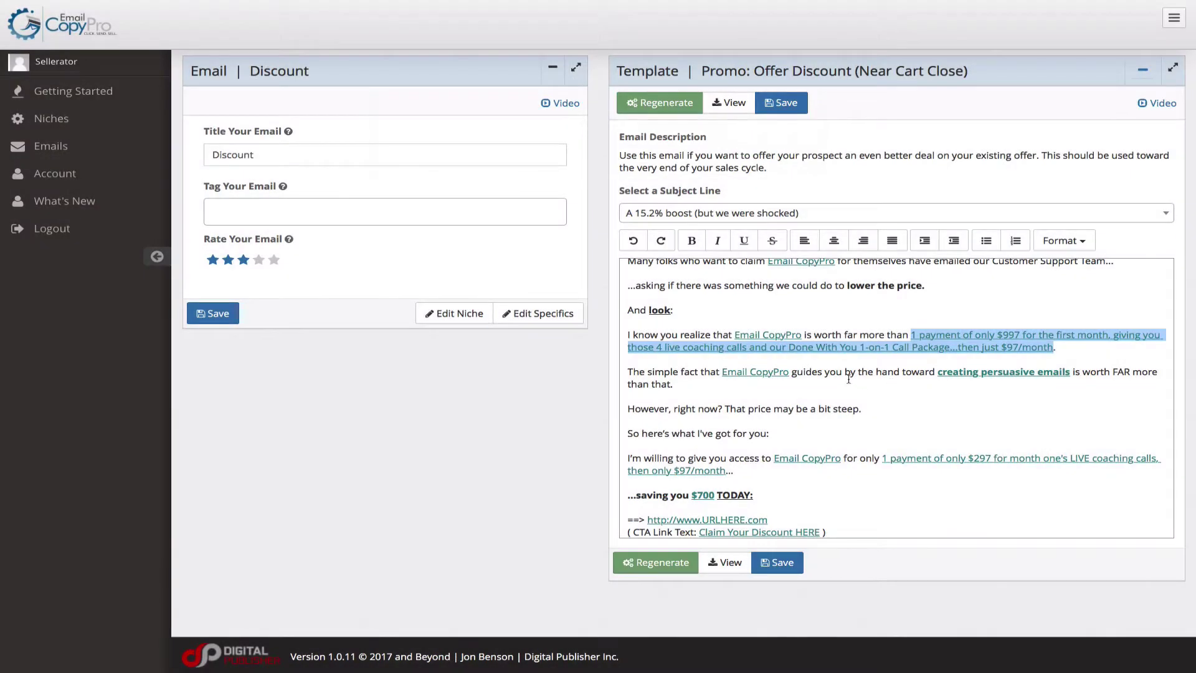
scroll(845, 378, down, 1)
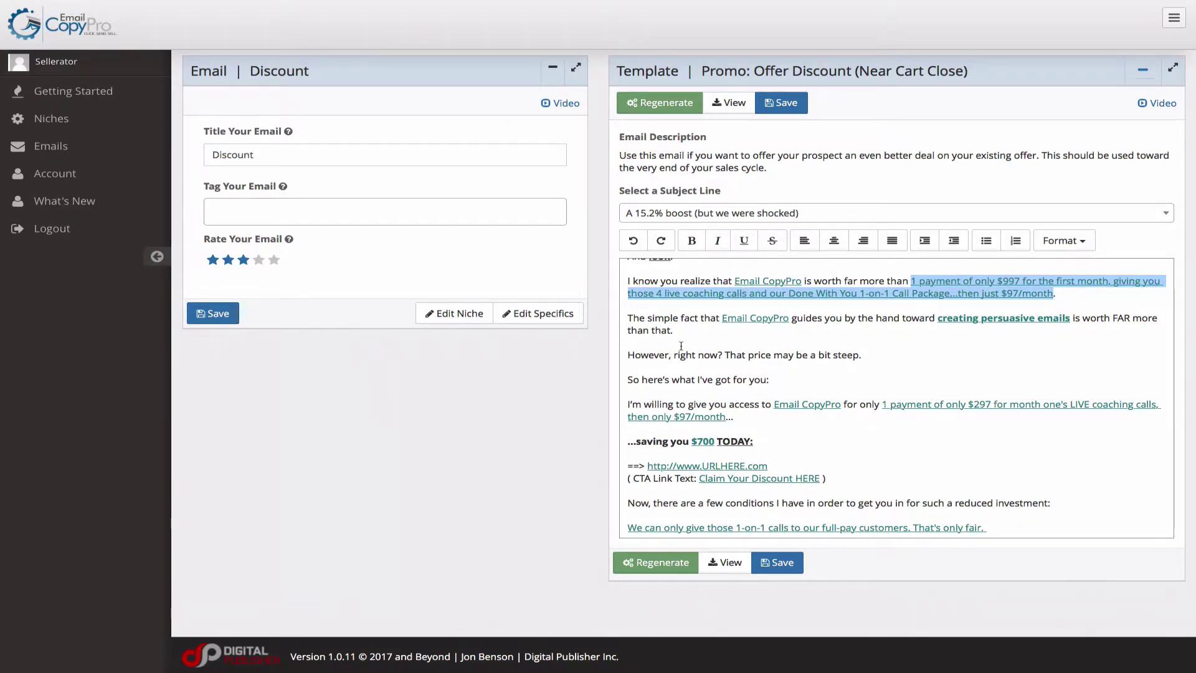
scroll(964, 331, down, 1)
scroll(854, 356, up, 1)
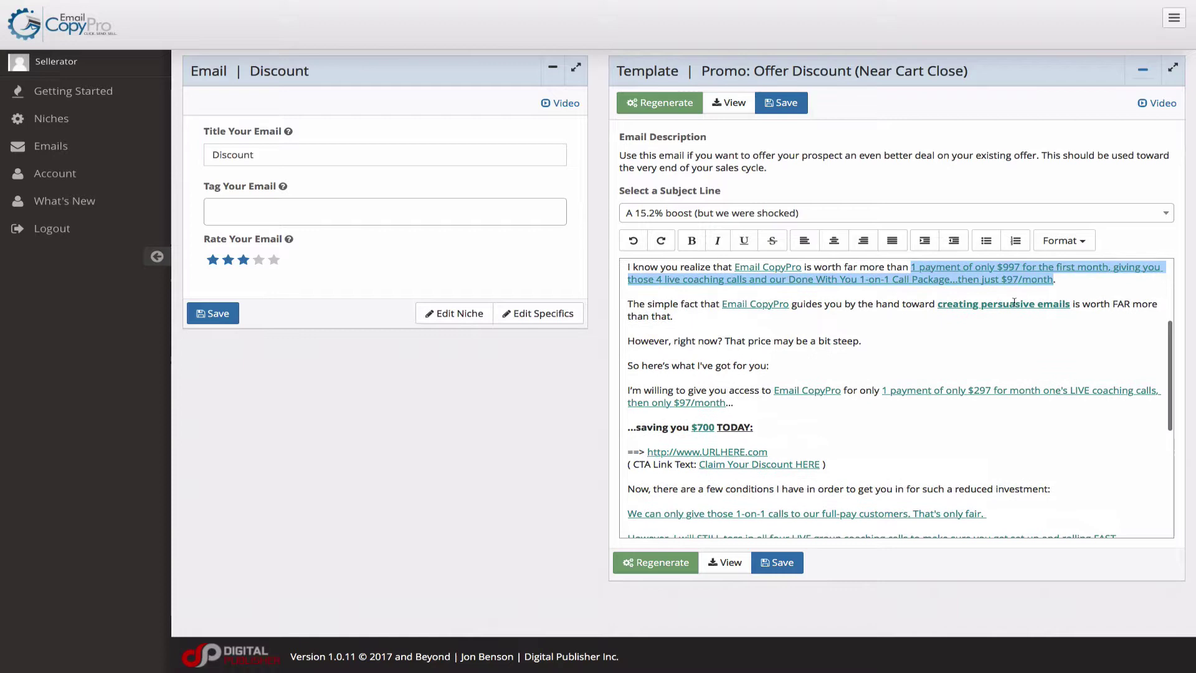
scroll(854, 356, down, 1)
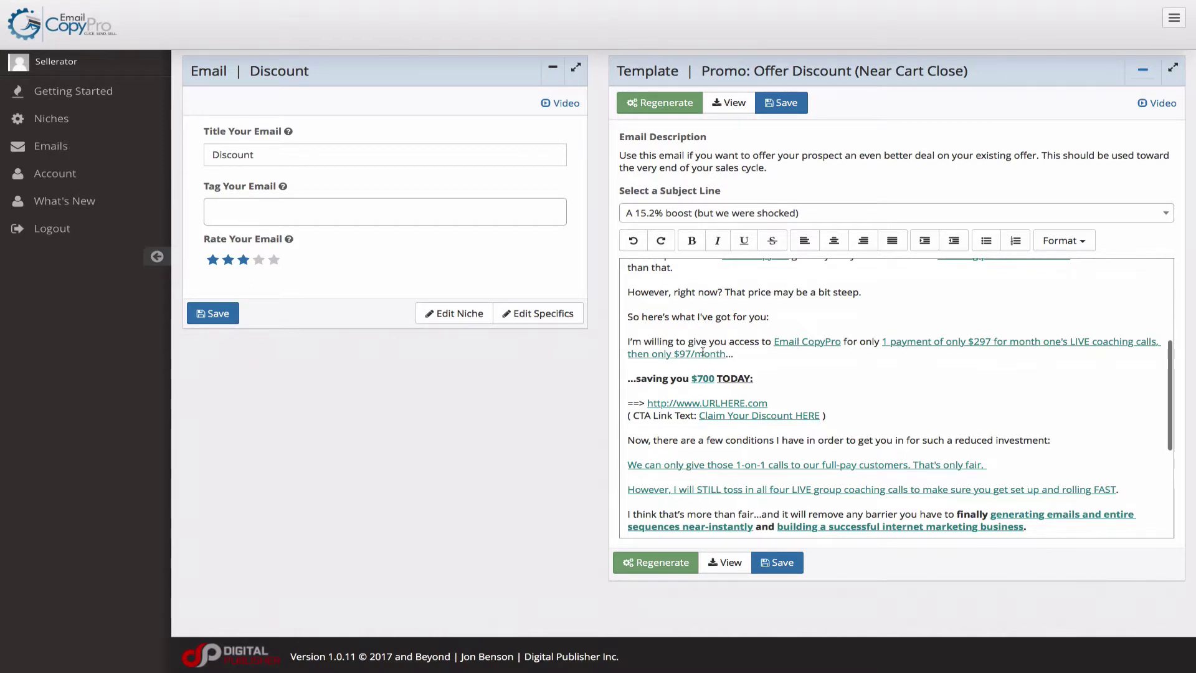
scroll(760, 380, down, 2)
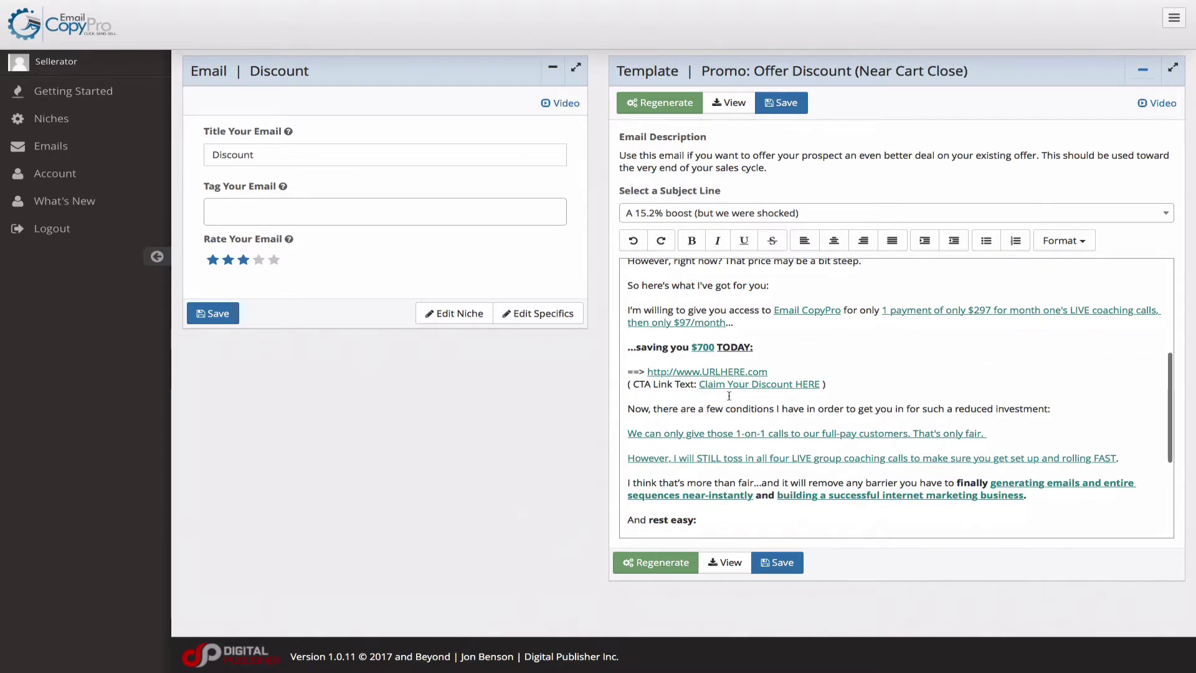
scroll(855, 372, down, 1)
drag(642, 371, 1067, 372)
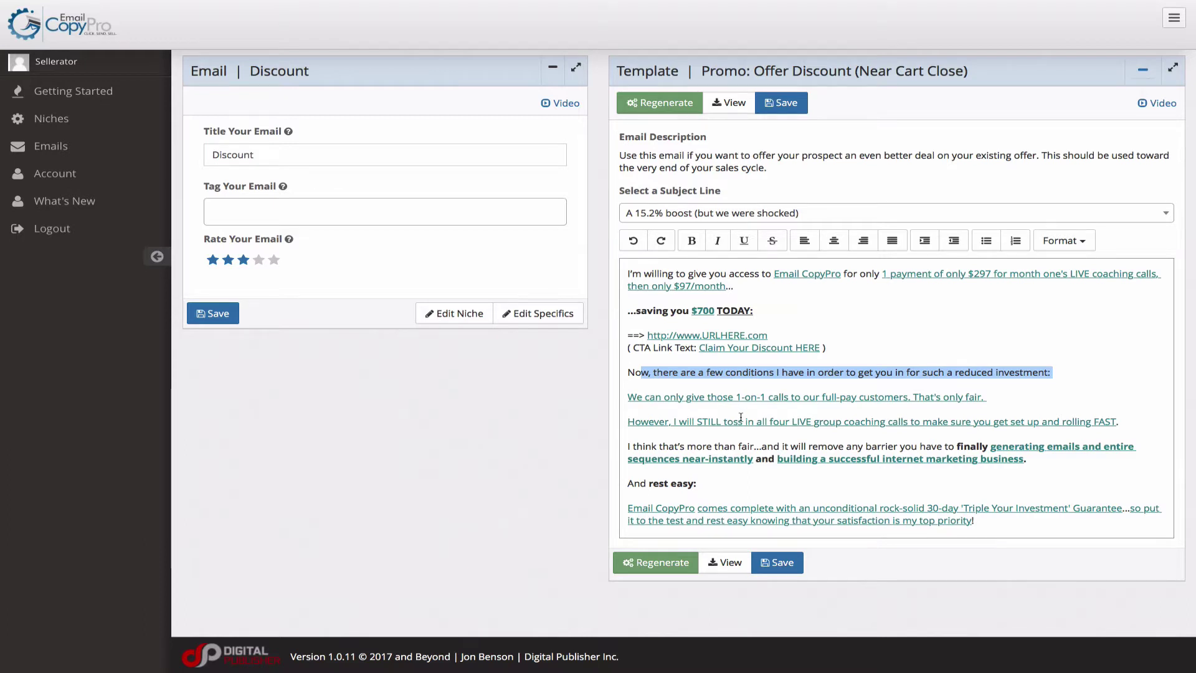
scroll(740, 416, down, 3)
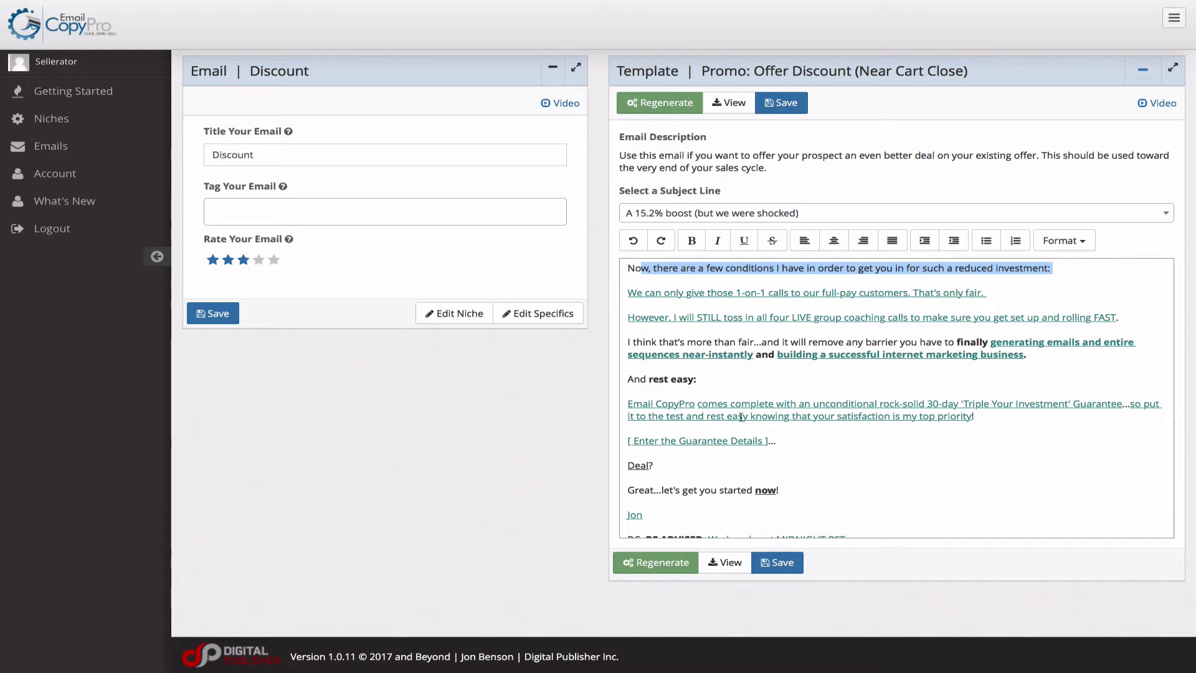
- Insert the saved 'email support if not thrilled' guarantee into the placeholder, then select the GO HERE NOW text
click(709, 443)
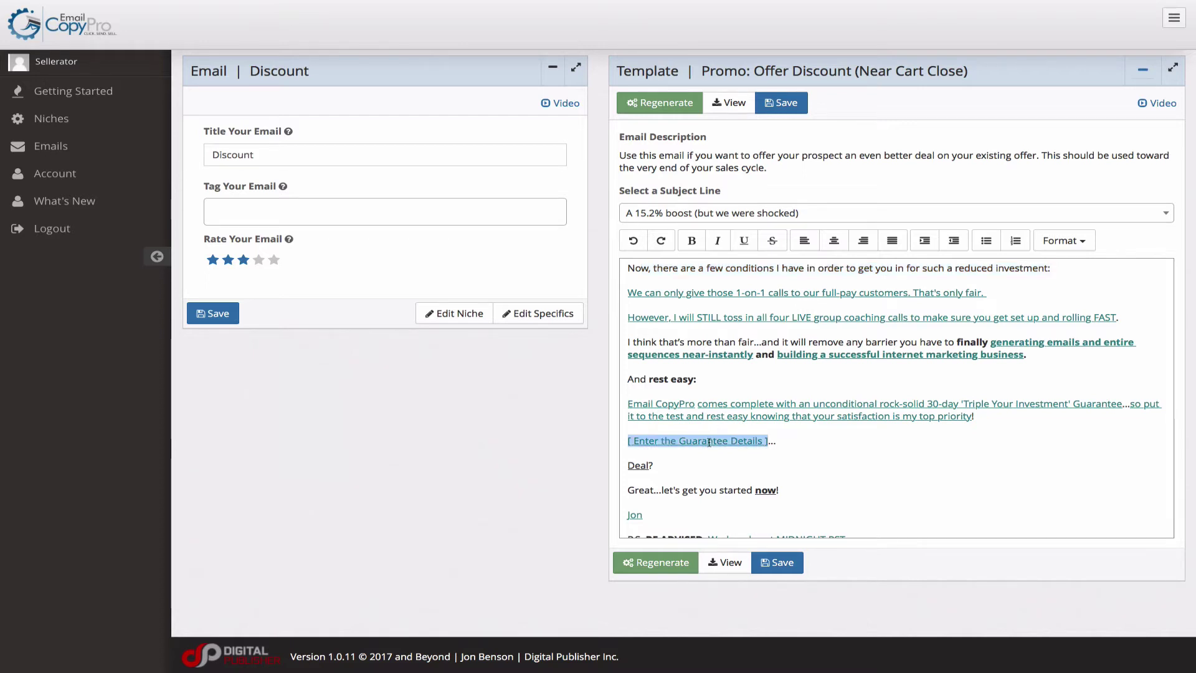
click(709, 441)
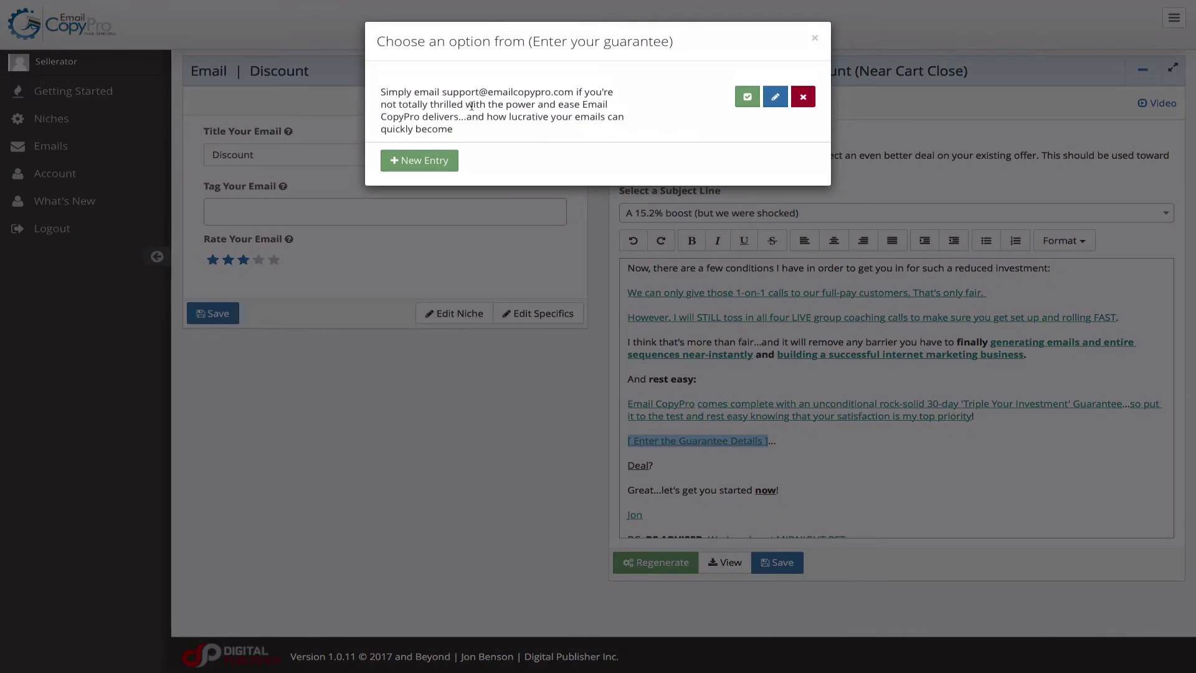
click(748, 97)
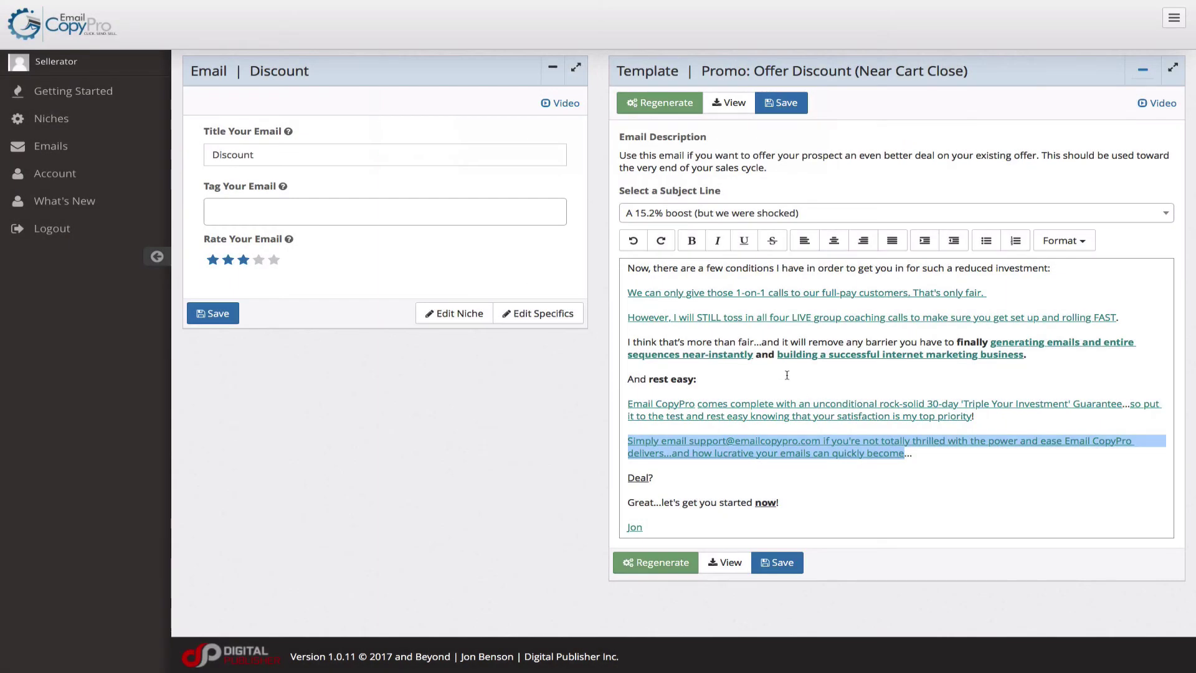
scroll(711, 403, down, 1)
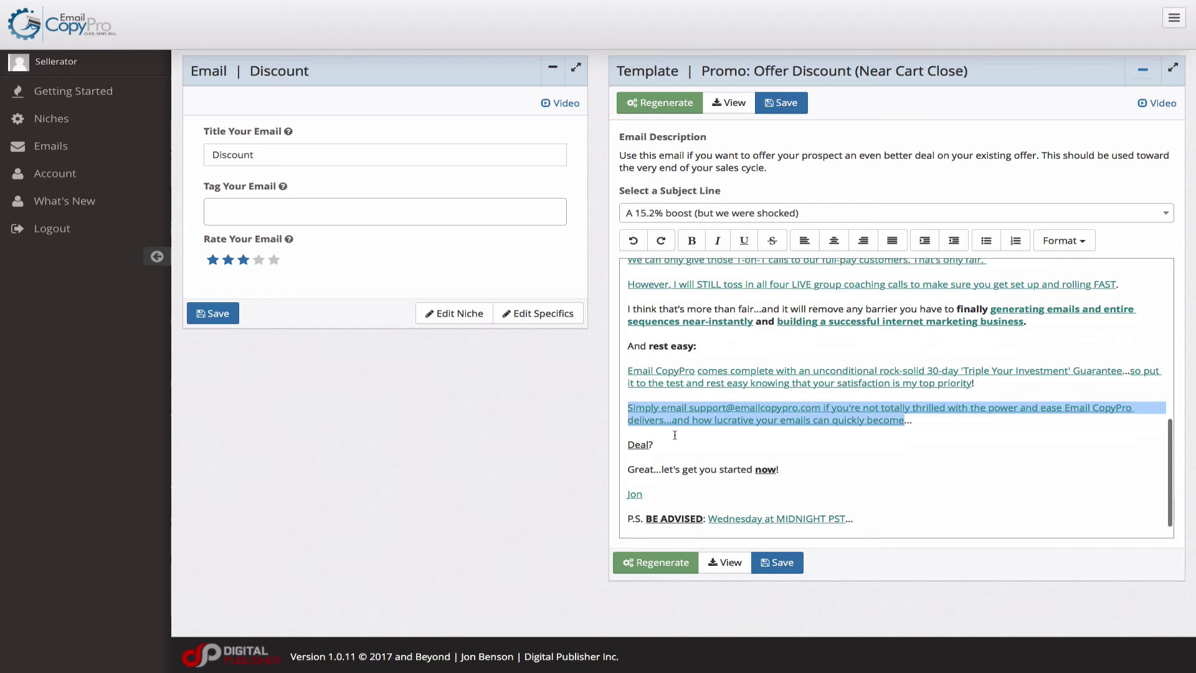
scroll(678, 434, down, 1)
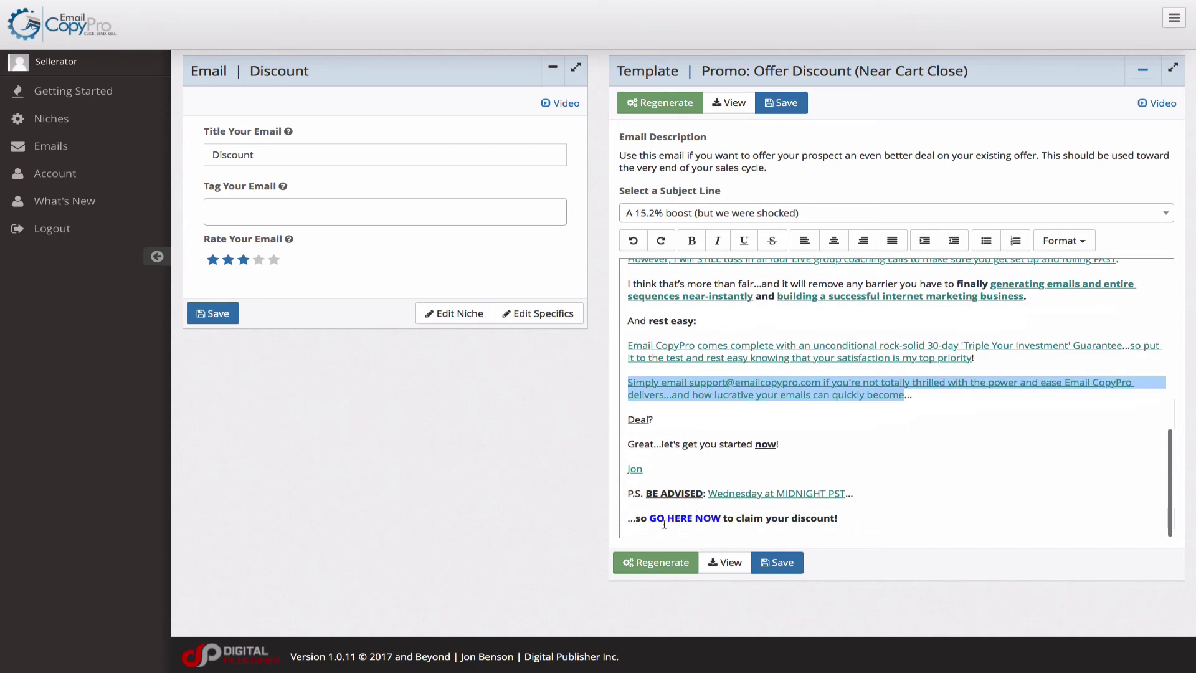
drag(649, 518, 719, 519)
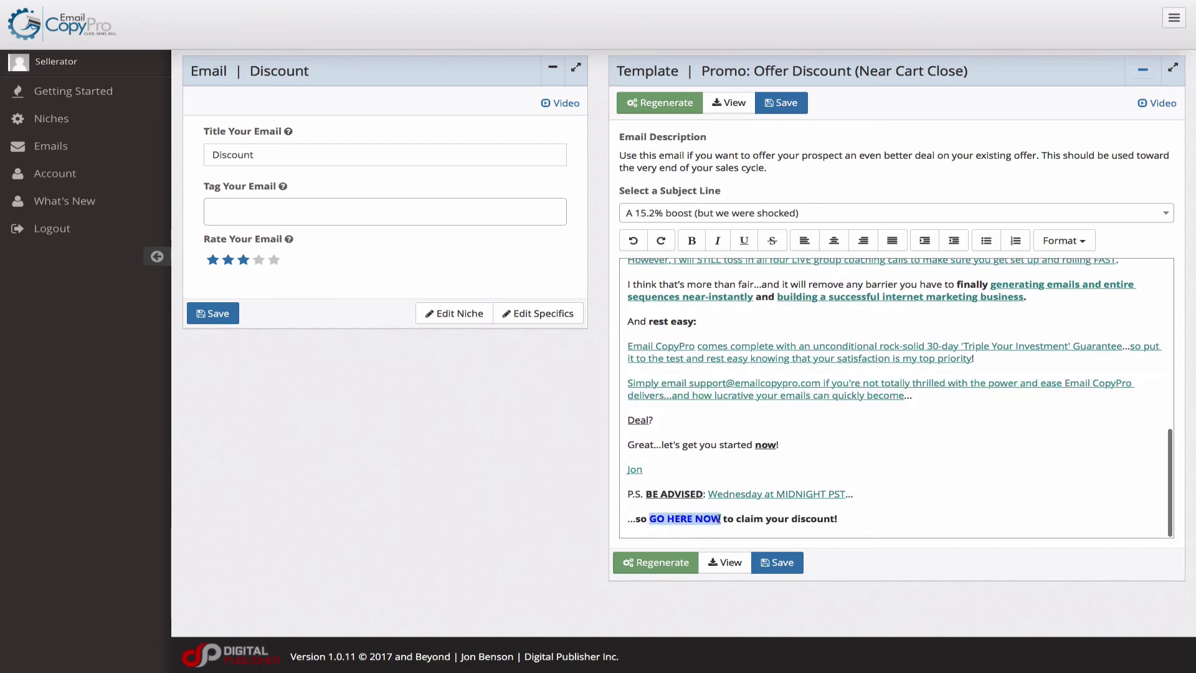